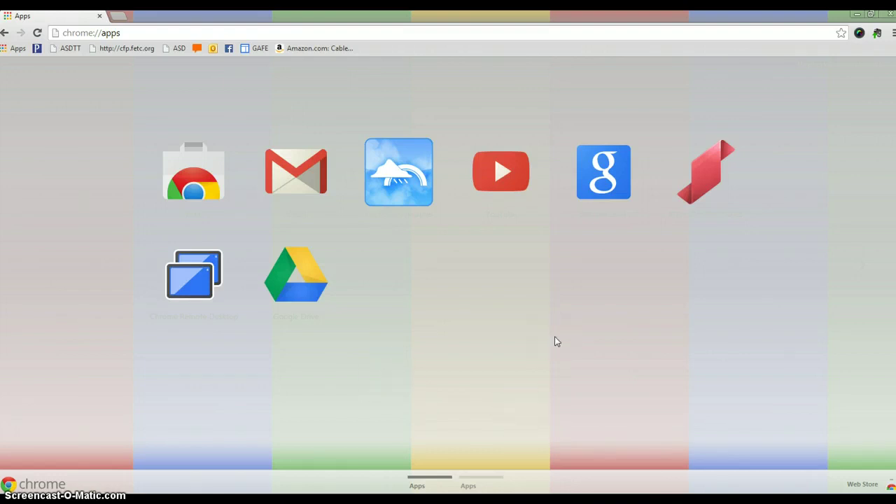
# Open Google Drive from the Chrome apps page and create a new blank spreadsheet
pyautogui.click(313, 286)
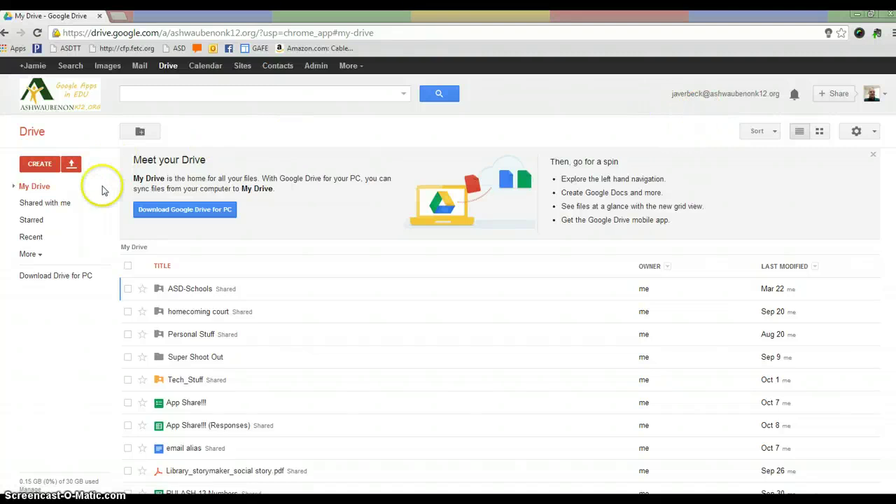
pyautogui.click(43, 164)
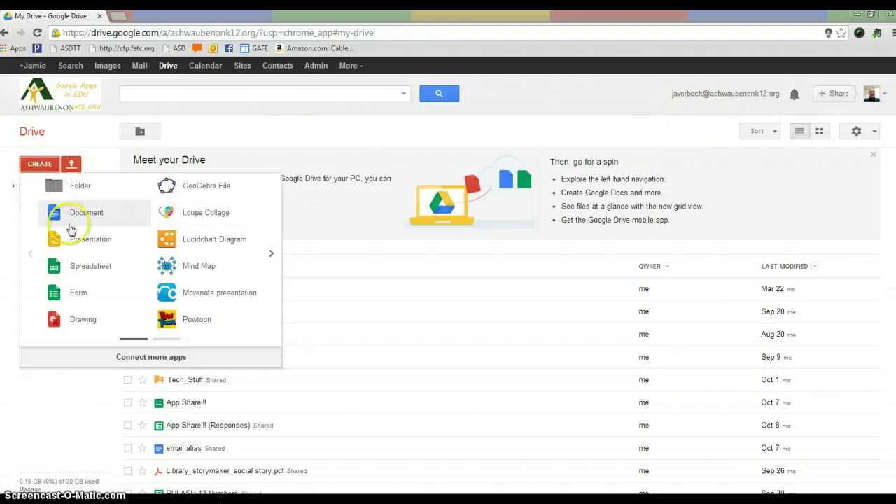
pyautogui.click(74, 270)
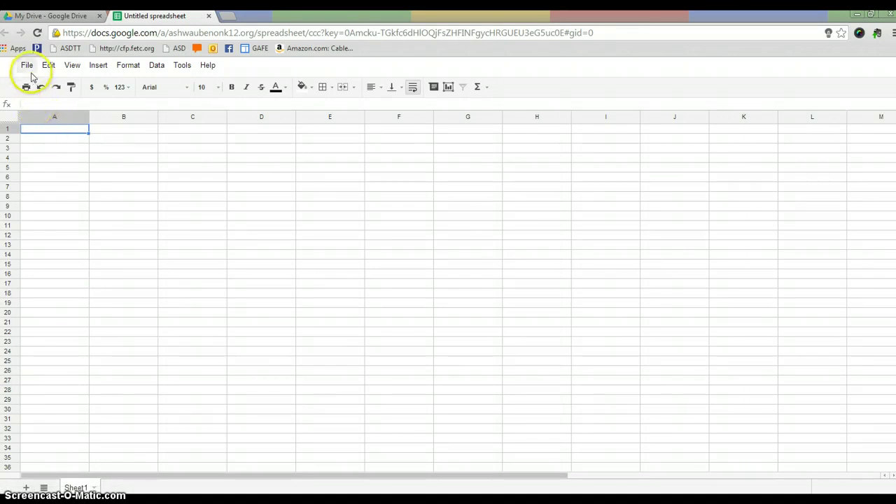
# Rename the untitled spreadsheet as Lesson2
pyautogui.click(26, 65)
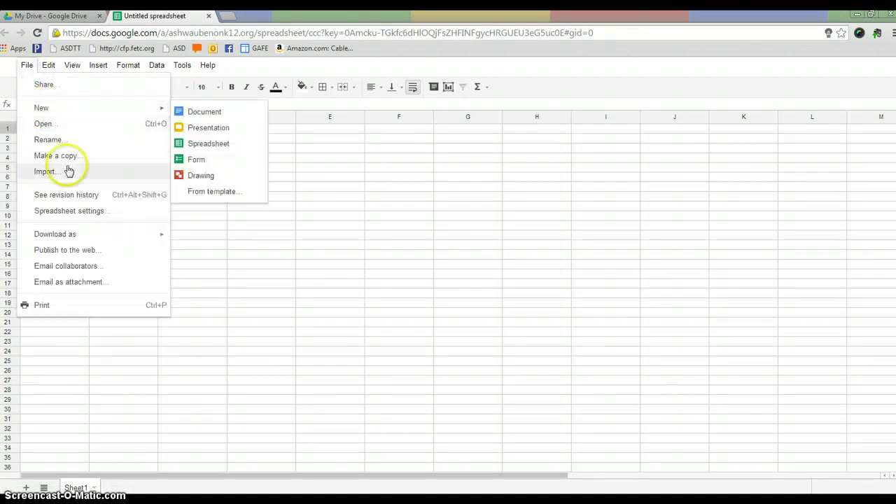
pyautogui.click(67, 143)
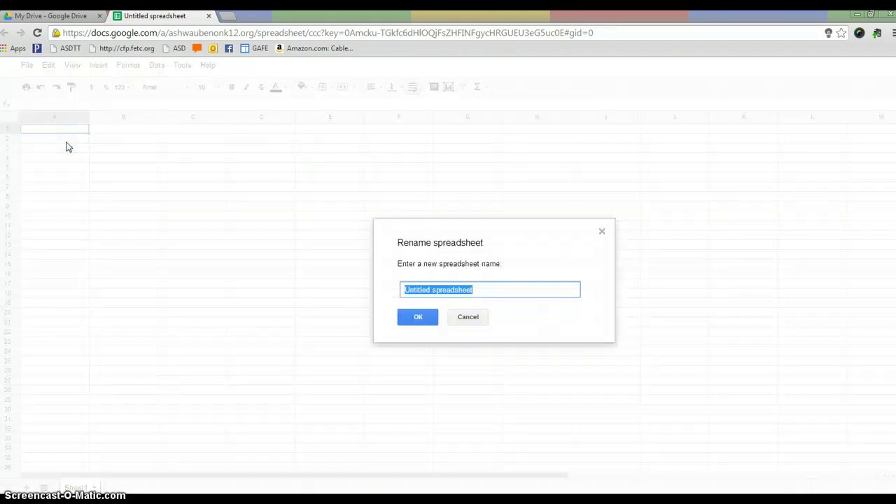
pyautogui.write('LEss')
pyautogui.press('BackSpace')
pyautogui.press('BackSpace')
pyautogui.press('BackSpace')
pyautogui.write('esson')
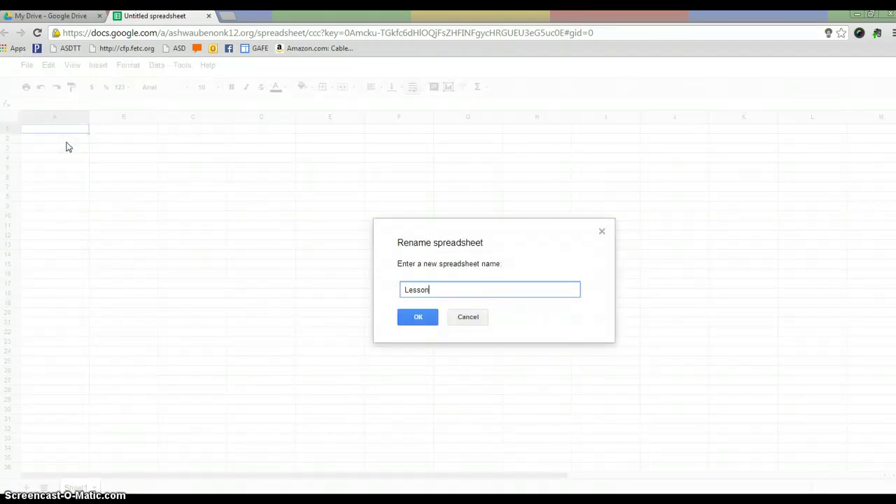
pyautogui.write('2')
pyautogui.click(420, 317)
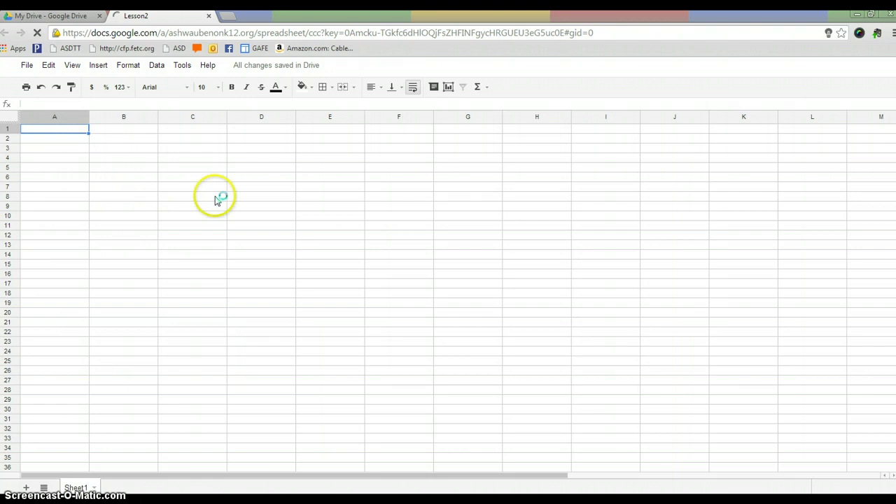
# Enter the column headers "Student Name" in A1 and "Main Idea" in B1
pyautogui.write('Stue')
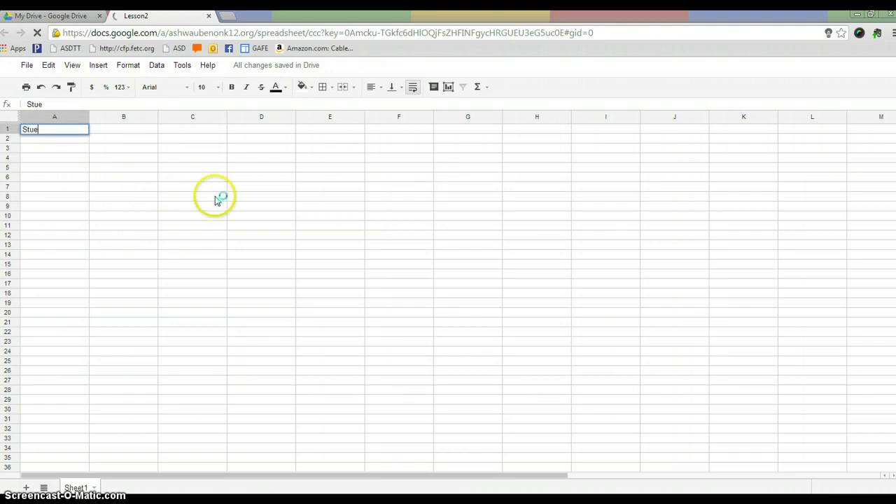
pyautogui.press('BackSpace')
pyautogui.write('dent Name')
pyautogui.press('Tab')
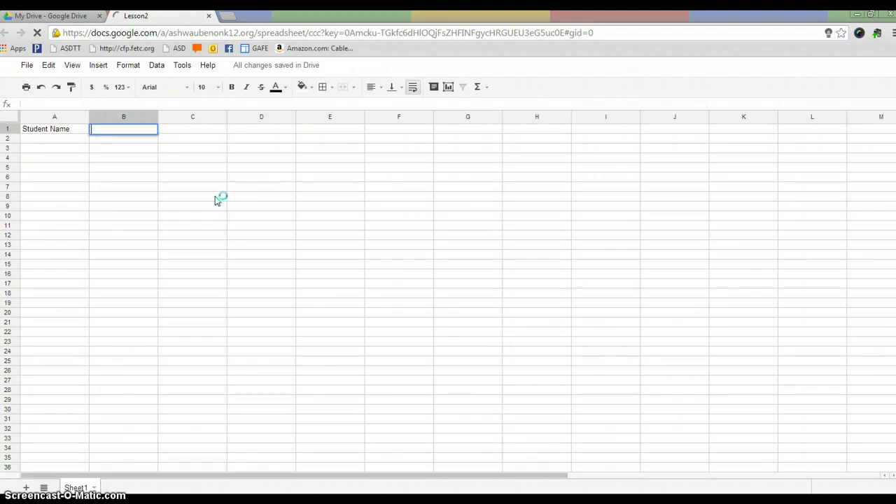
pyautogui.write('Main Idea')
pyautogui.press('Tab')
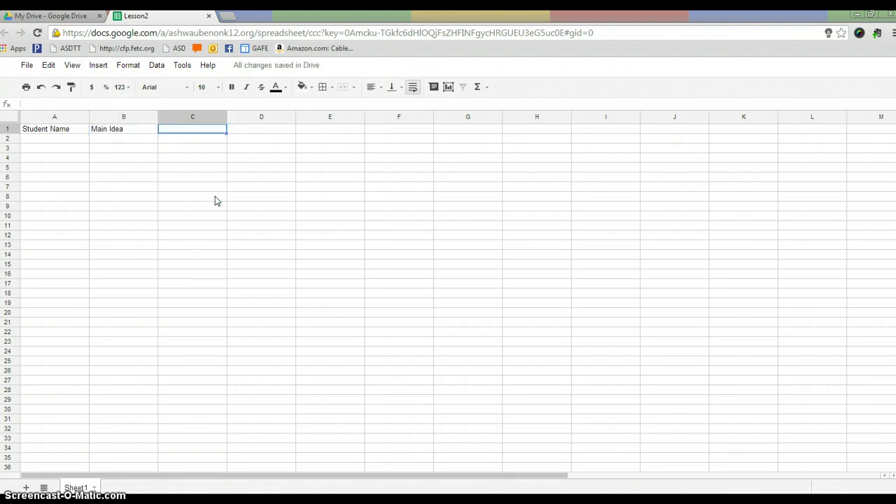
# Enter the column header "Vocabulary Word" in C1
pyautogui.write('Vocab')
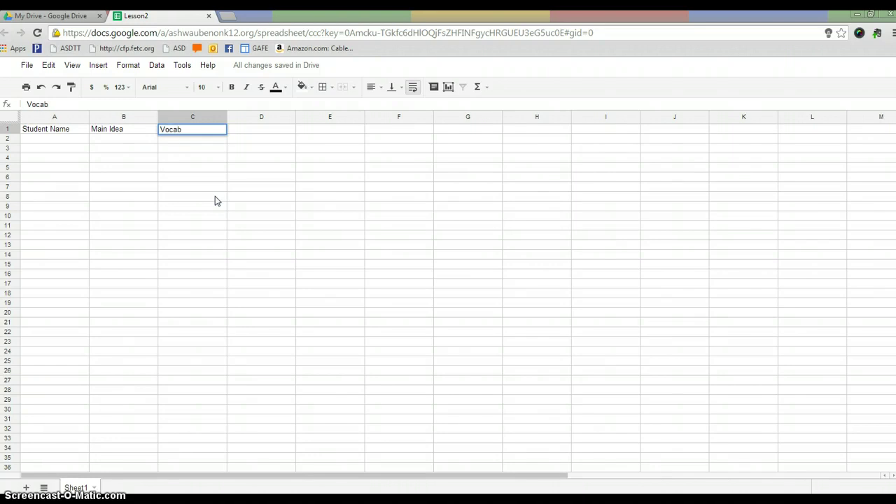
pyautogui.press('Tab')
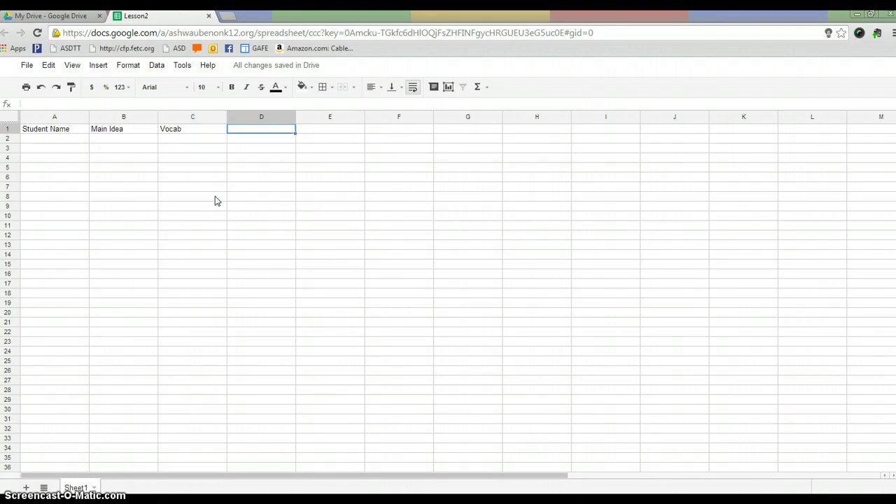
pyautogui.click(209, 132)
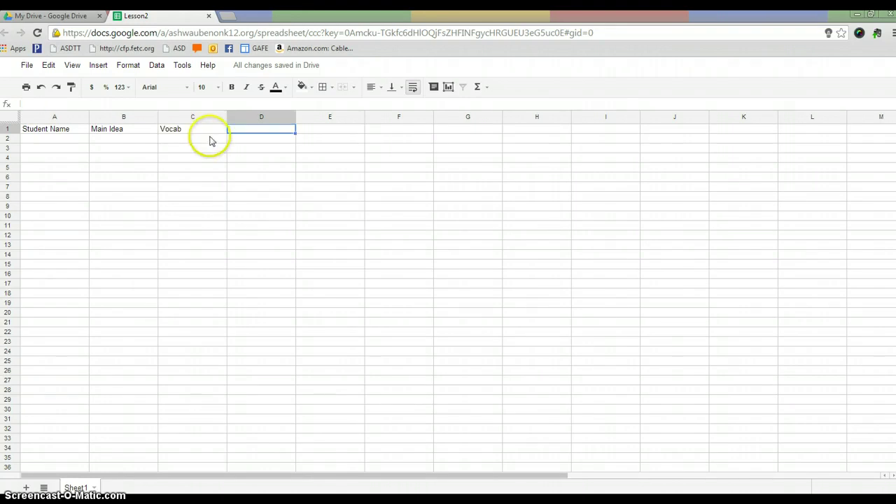
pyautogui.doubleClick(204, 127)
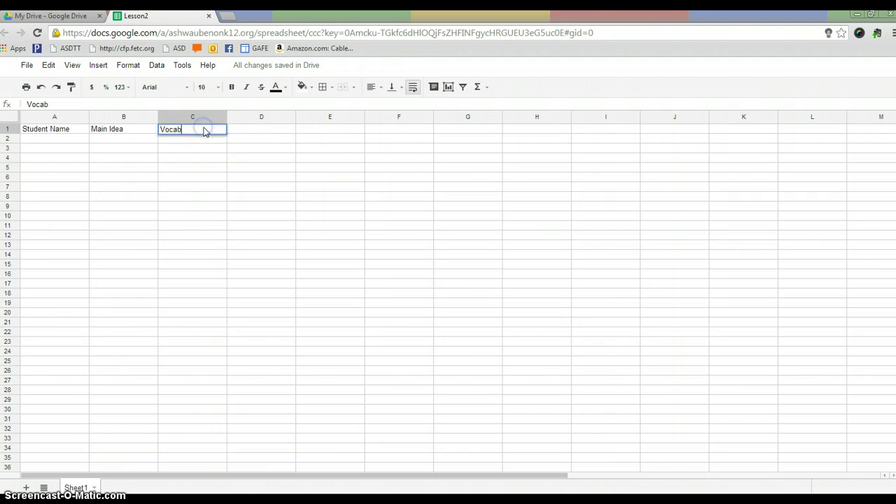
pyautogui.write('ulary (W')
pyautogui.press('BackSpace')
pyautogui.press('BackSpace')
pyautogui.write('Word')
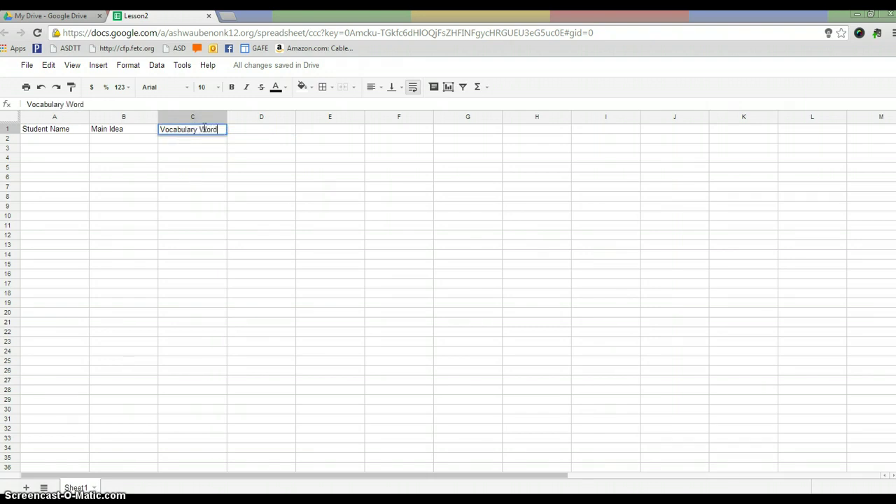
pyautogui.press('Tab')
# Enter the headers "Definition" in D1 and "Adjective" in E1, and widen the Main Idea column to about double
pyautogui.write('De')
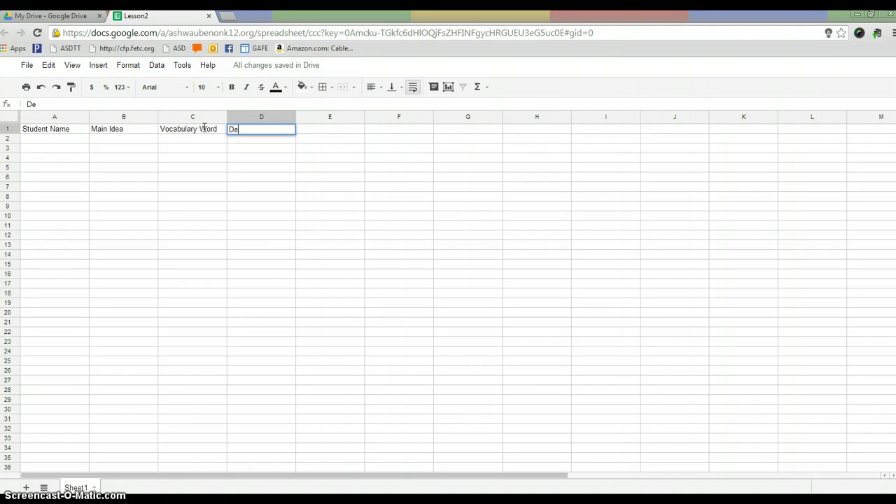
pyautogui.write('finition')
pyautogui.press('Tab')
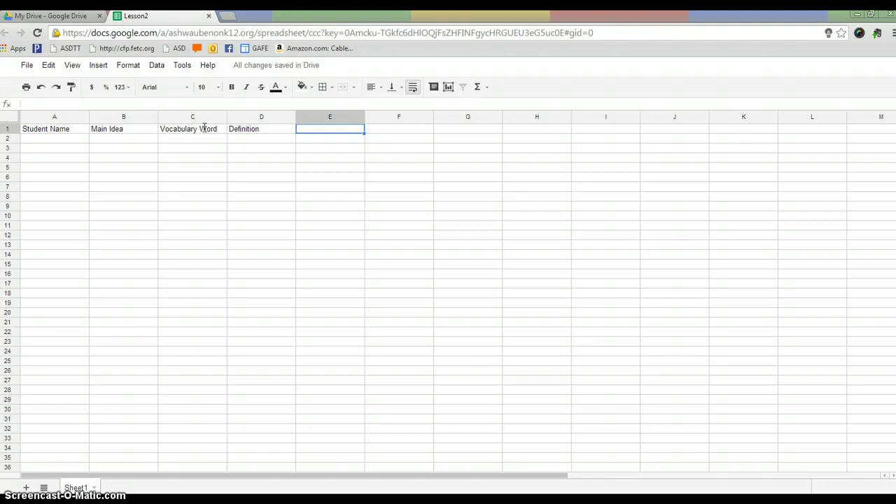
pyautogui.write('Adjective')
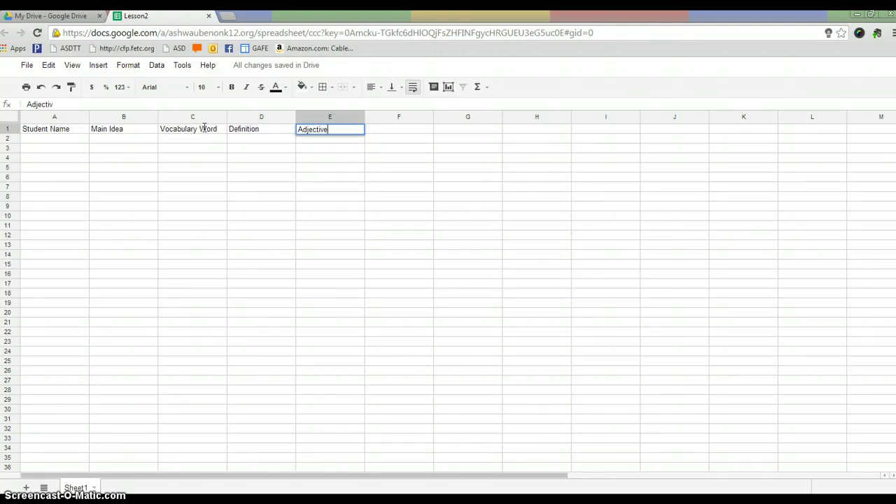
pyautogui.press('Tab')
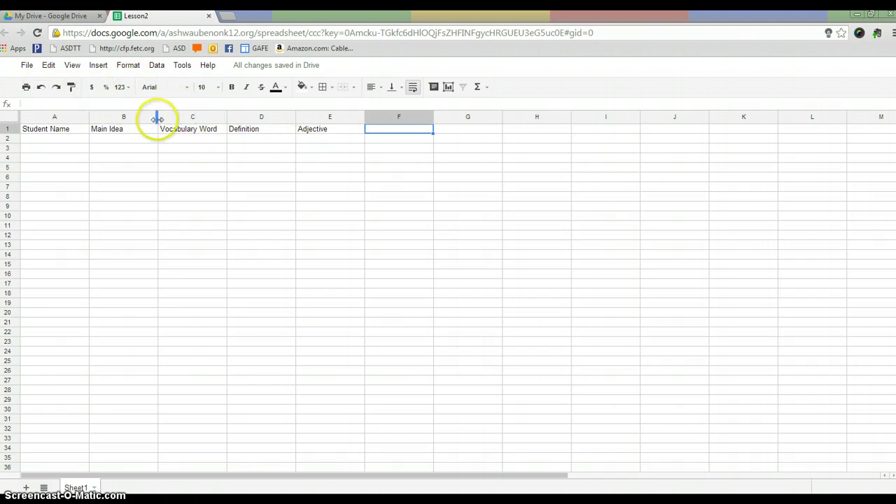
pyautogui.moveTo(157, 118); pyautogui.dragTo(235, 117)
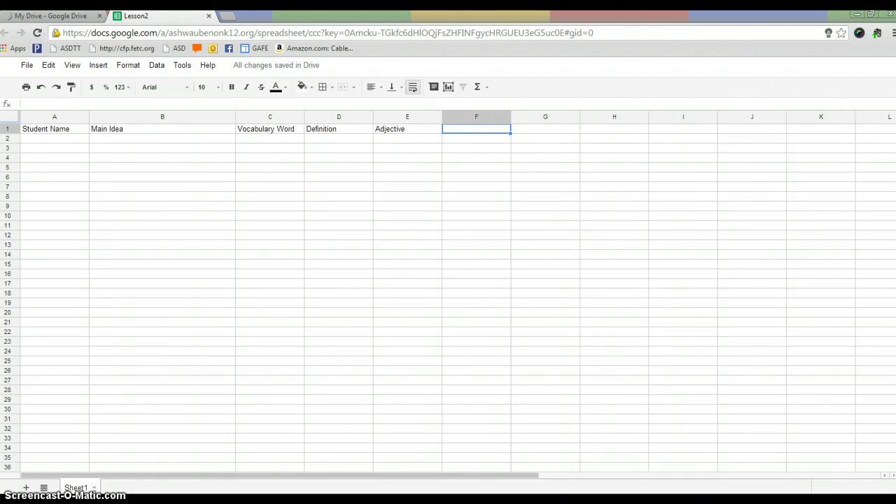
# Review the spreadsheet's sharing settings and close them without inviting anyone
pyautogui.click(26, 65)
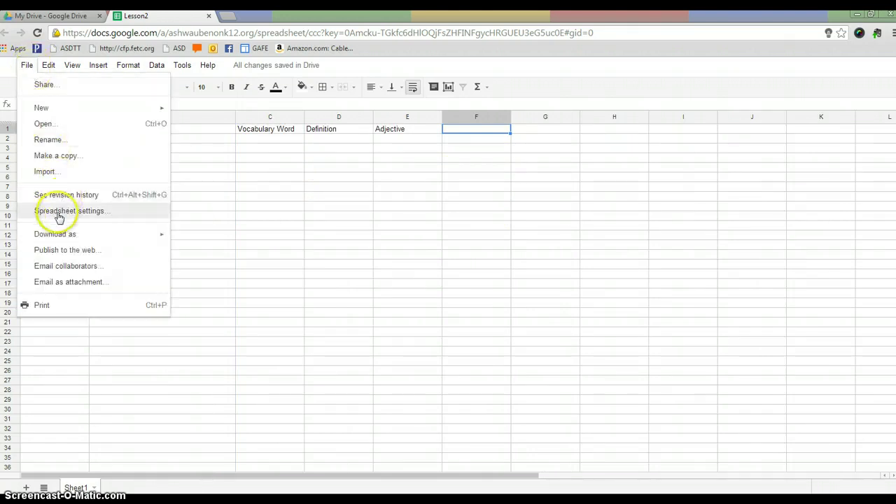
pyautogui.click(49, 85)
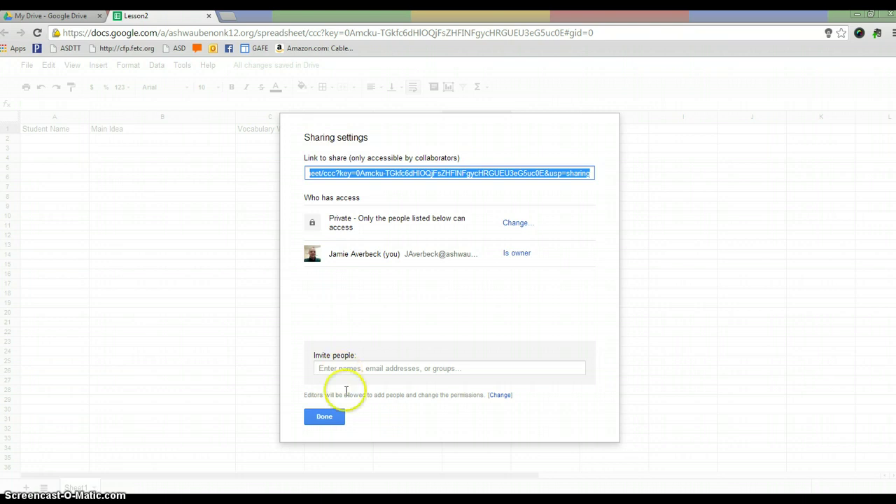
pyautogui.click(324, 418)
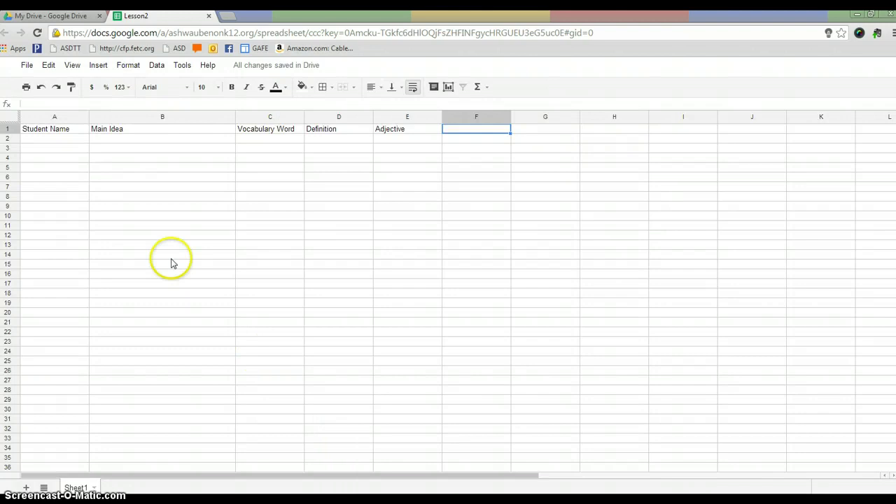
# Make the header cells A1 to E1 bold and set their font size to 12
pyautogui.moveTo(73, 131); pyautogui.dragTo(403, 133)
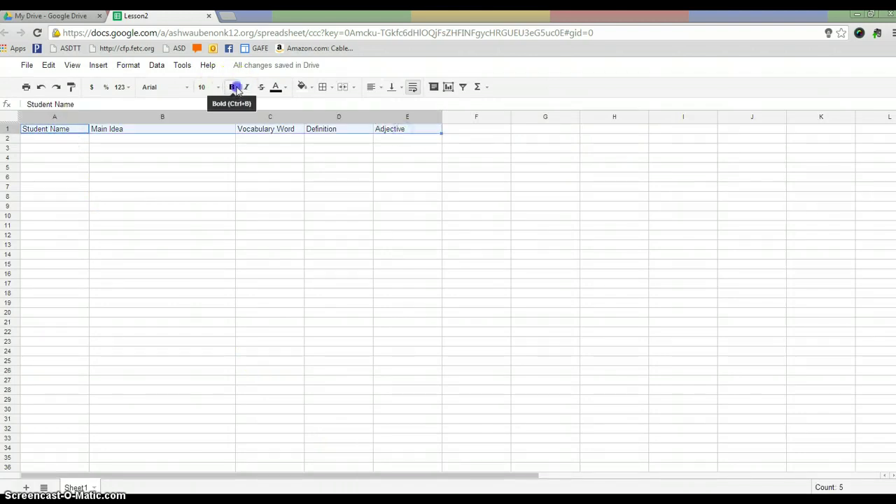
pyautogui.click(232, 86)
pyautogui.click(219, 87)
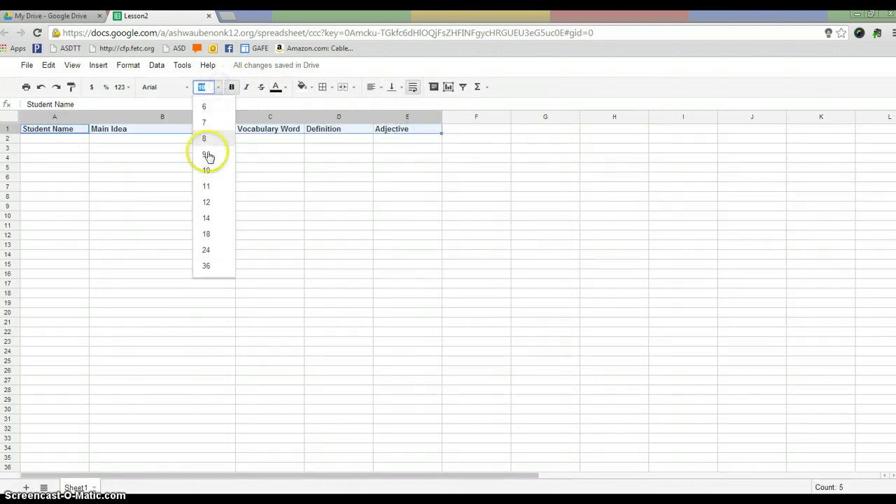
pyautogui.click(205, 201)
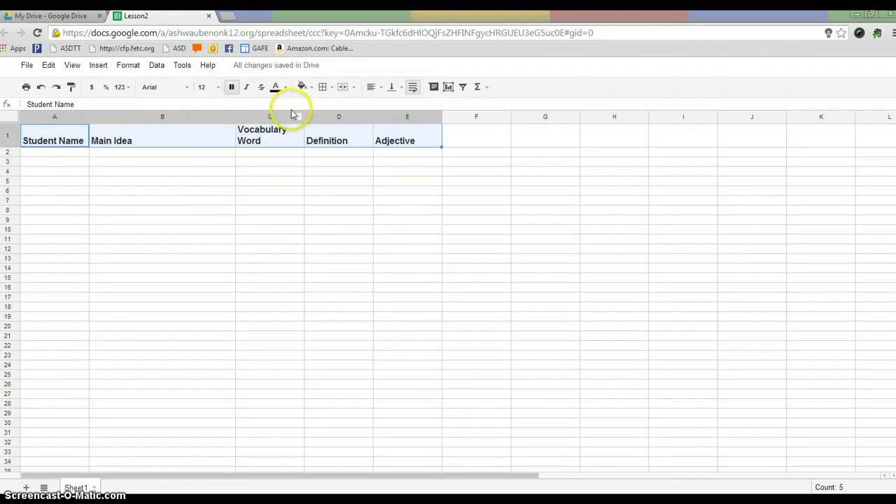
# Widen the Vocabulary Word column to fit its header on one line and the Definition column to more than double
pyautogui.moveTo(304, 117)
pyautogui.mouseDown()
pyautogui.moveTo(329, 118)
pyautogui.moveTo(318, 118)
pyautogui.mouseUp()
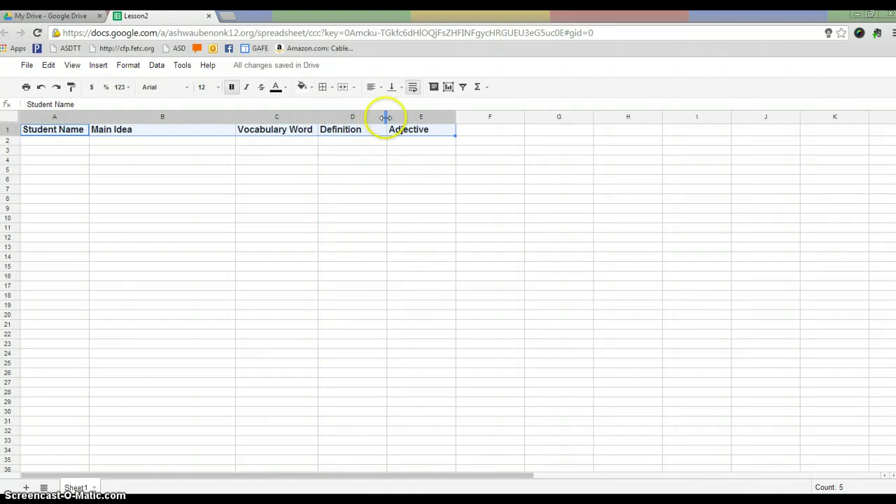
pyautogui.moveTo(386, 116); pyautogui.dragTo(480, 114)
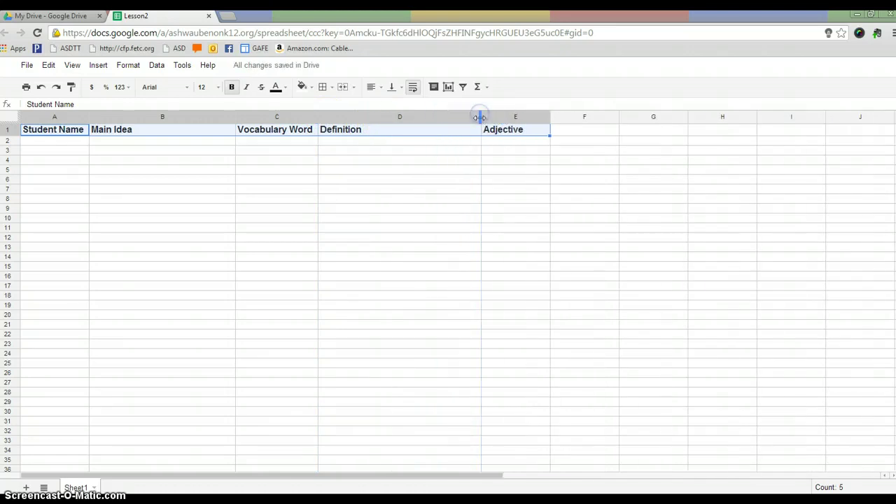
pyautogui.click(49, 168)
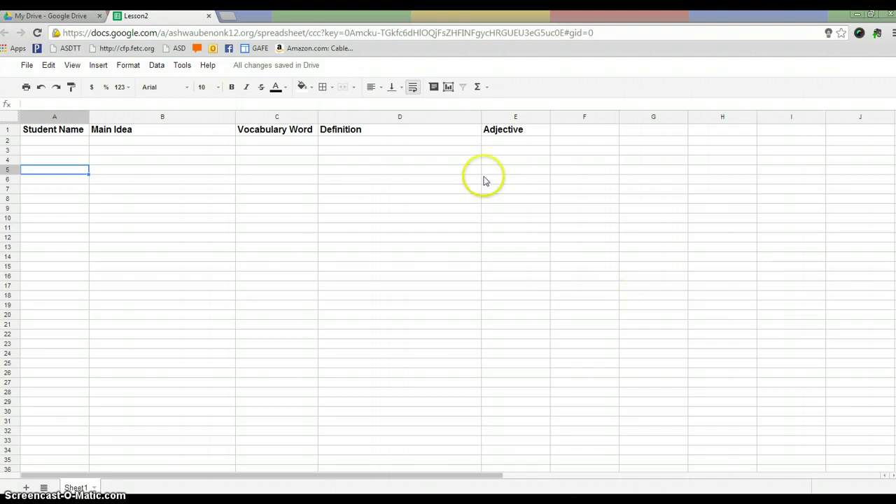
pyautogui.click(351, 170)
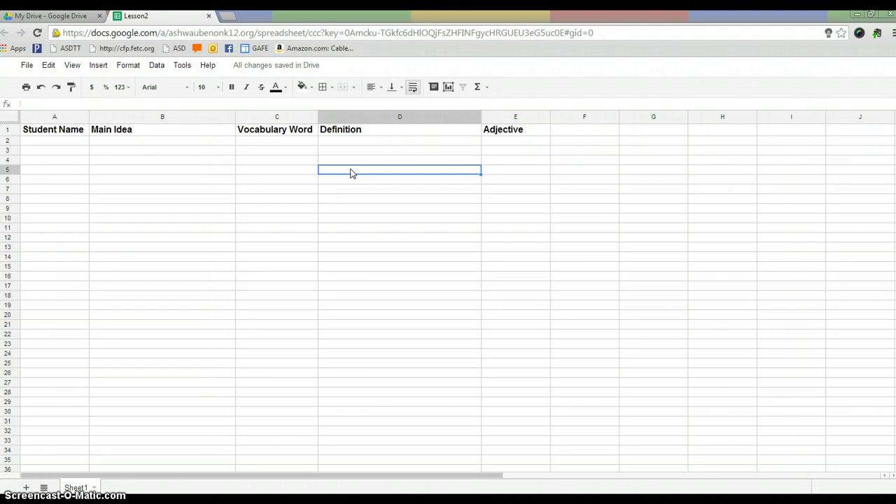
pyautogui.click(21, 70)
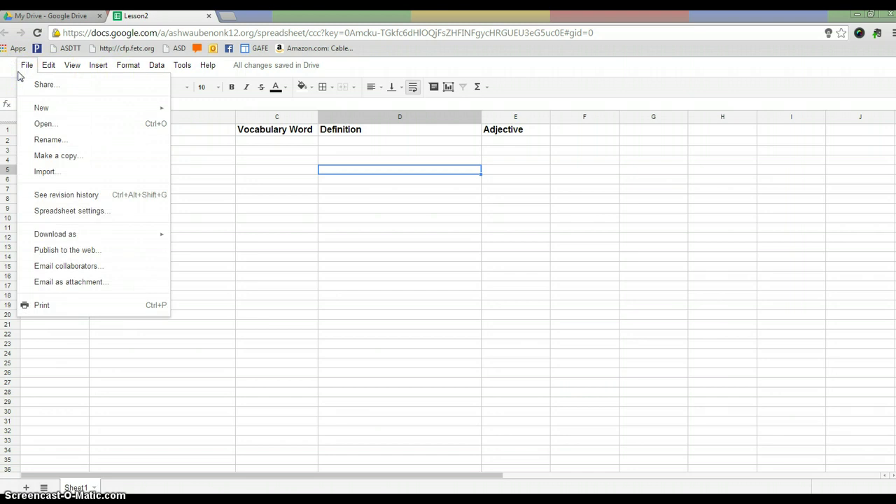
pyautogui.click(497, 172)
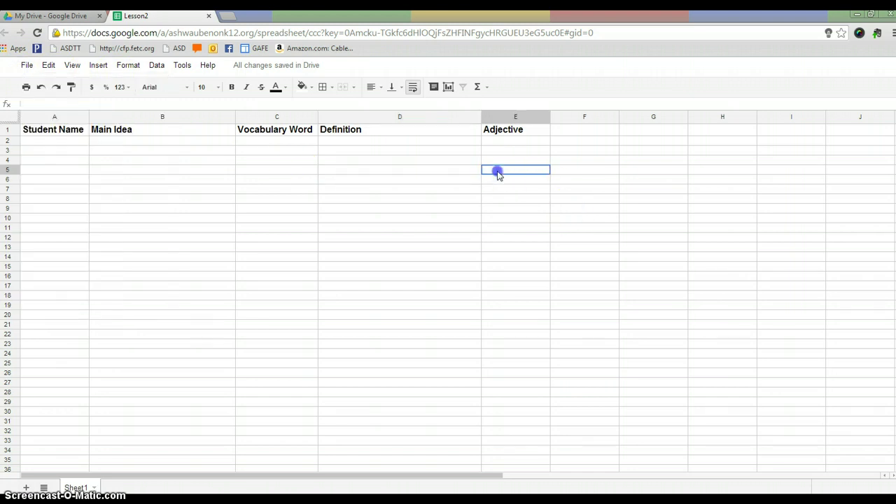